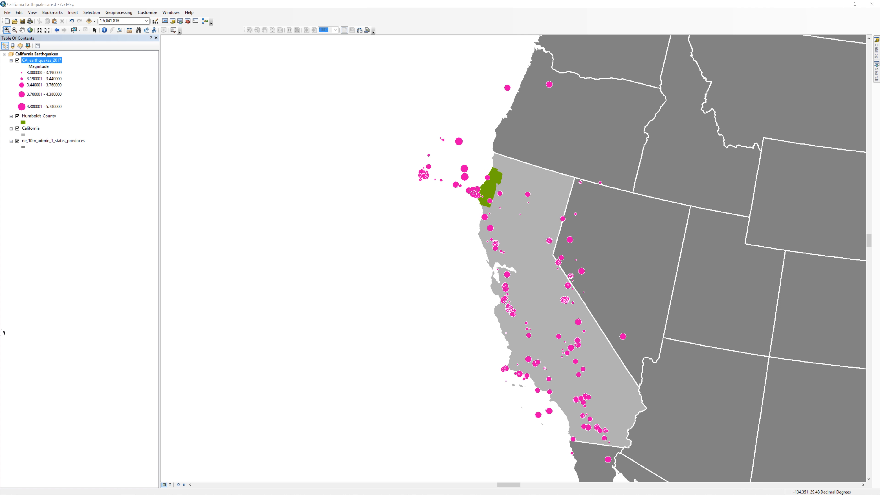
- Switch the California Earthquakes map to layout view and shift the Layout toolbar slightly along its row
{"action": "left_click", "coordinate": [33, 12]}
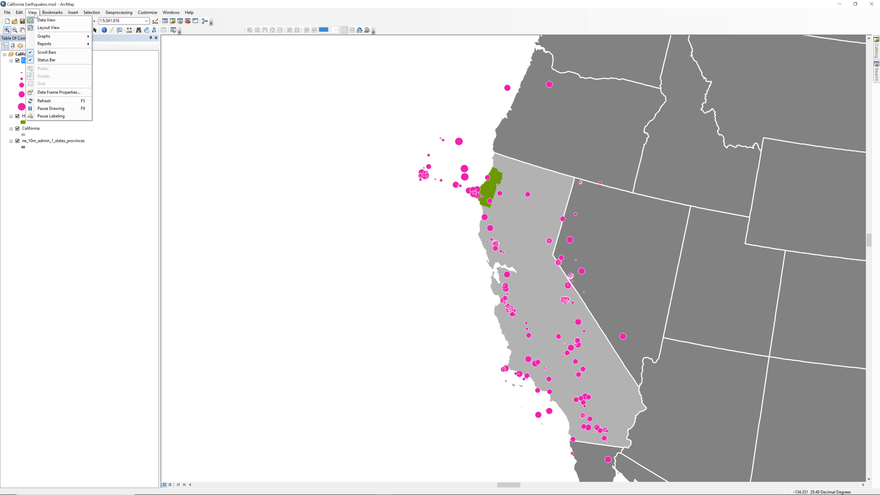
{"action": "left_click", "coordinate": [57, 28]}
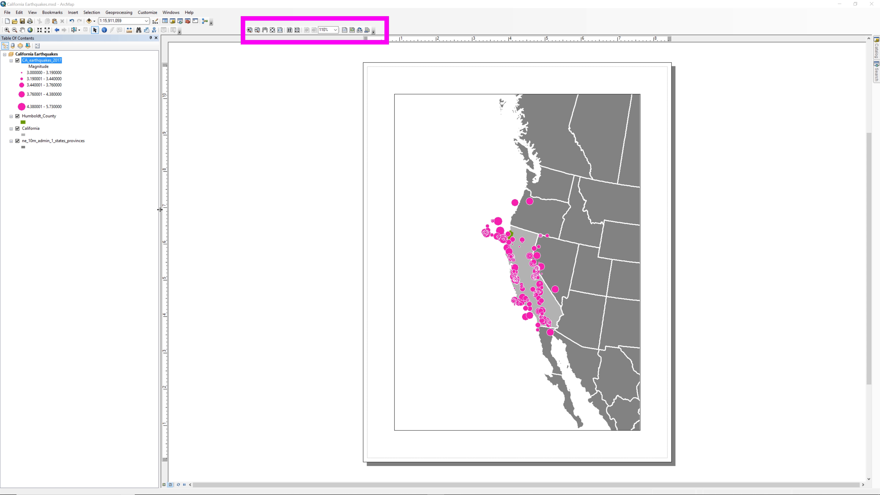
{"action": "mouse_move", "coordinate": [246, 31]}
{"action": "left_mouse_down"}
{"action": "mouse_move", "coordinate": [225, 61]}
{"action": "mouse_move", "coordinate": [248, 30]}
{"action": "left_mouse_up"}
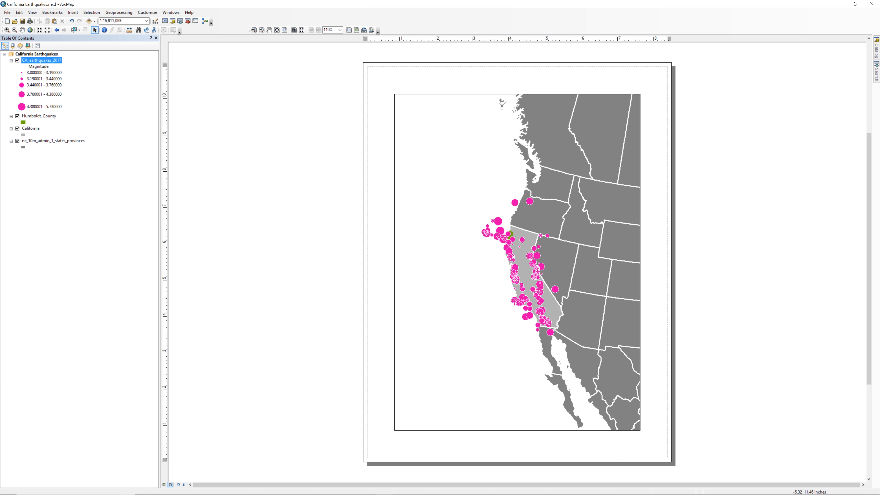
{"action": "left_click", "coordinate": [436, 494]}
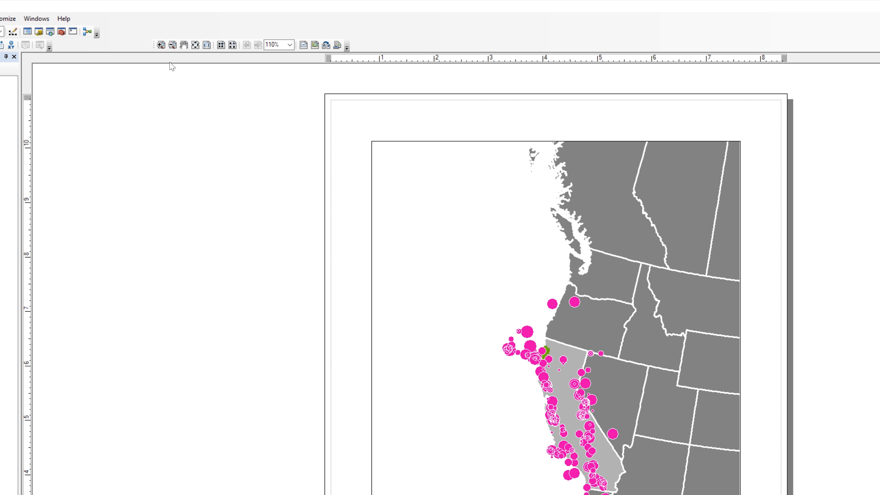
- Examine the layout page by zooming in, zooming out and panning with the layout navigation tools, then return to the whole page
{"action": "left_click", "coordinate": [161, 45]}
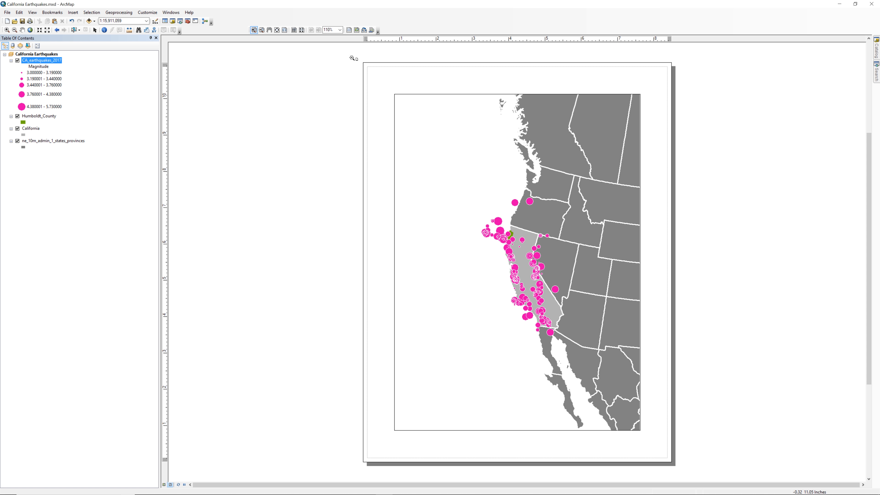
{"action": "left_click_drag", "start_coordinate": [351, 55], "coordinate": [664, 154]}
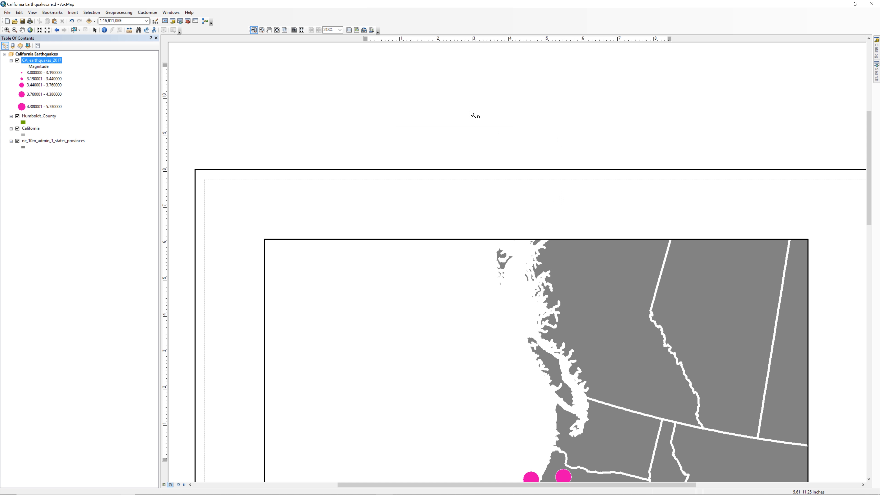
{"action": "left_click", "coordinate": [261, 30]}
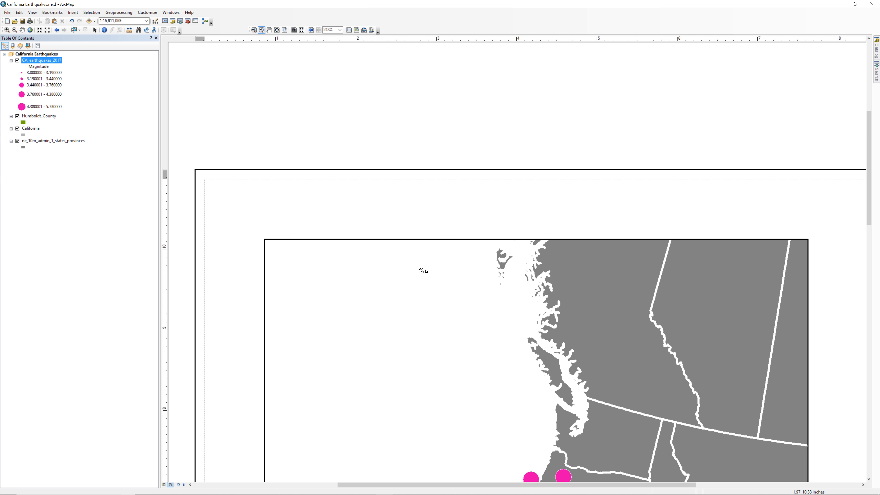
{"action": "left_click", "coordinate": [599, 339]}
{"action": "left_click_drag", "start_coordinate": [457, 316], "coordinate": [602, 467]}
{"action": "scroll", "coordinate": [586, 392], "scroll_direction": "up", "scroll_amount": 2}
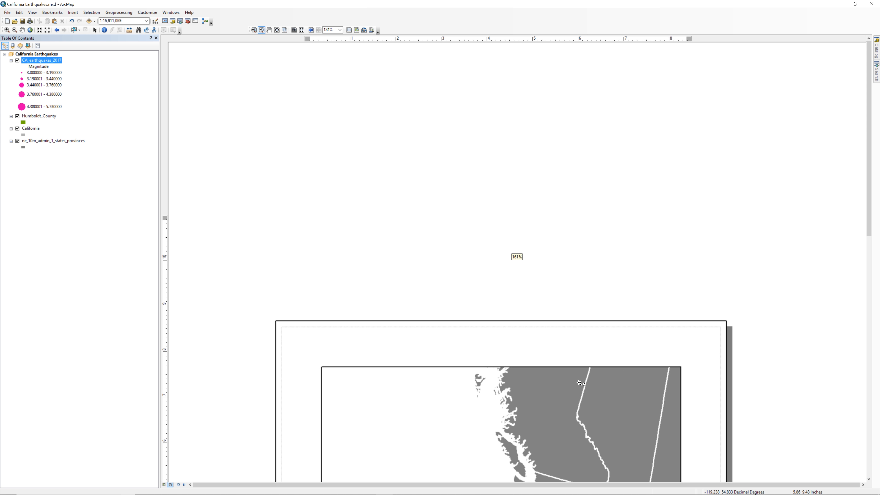
{"action": "left_click", "coordinate": [270, 31]}
{"action": "left_click_drag", "start_coordinate": [511, 320], "coordinate": [505, 139]}
{"action": "left_click_drag", "start_coordinate": [531, 332], "coordinate": [561, 271]}
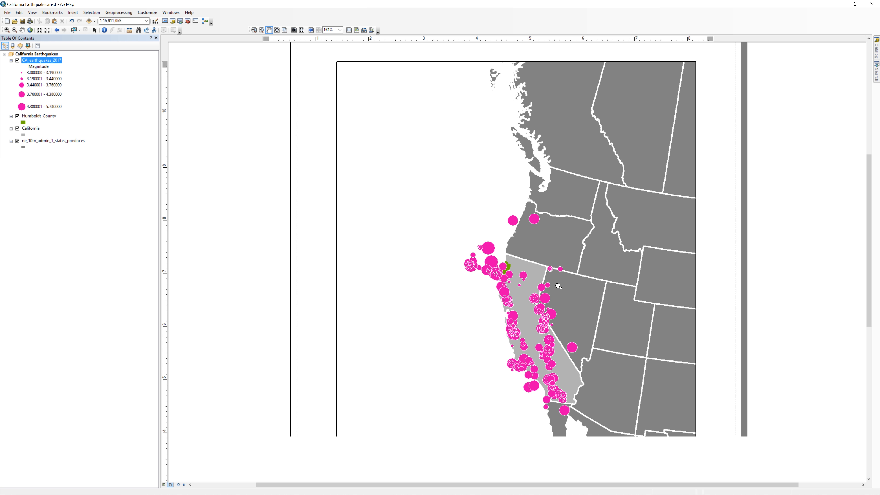
{"action": "left_click", "coordinate": [254, 30]}
{"action": "left_click_drag", "start_coordinate": [427, 211], "coordinate": [672, 300]}
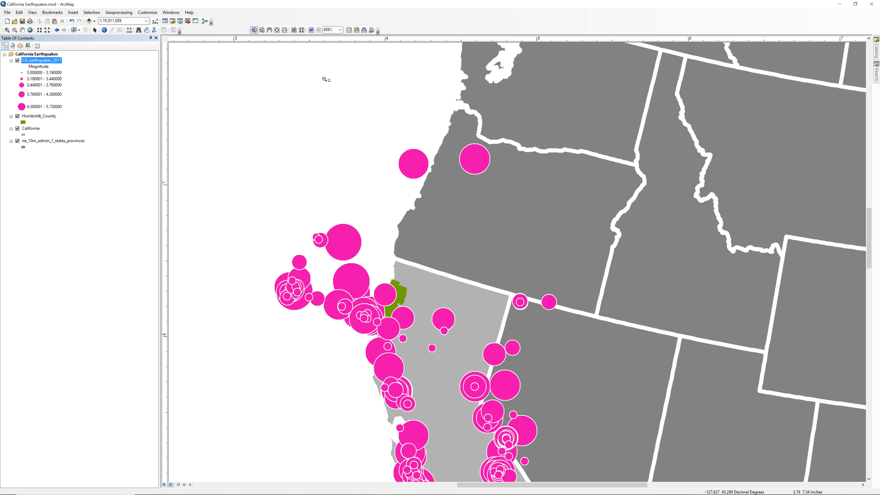
{"action": "left_click", "coordinate": [277, 30]}
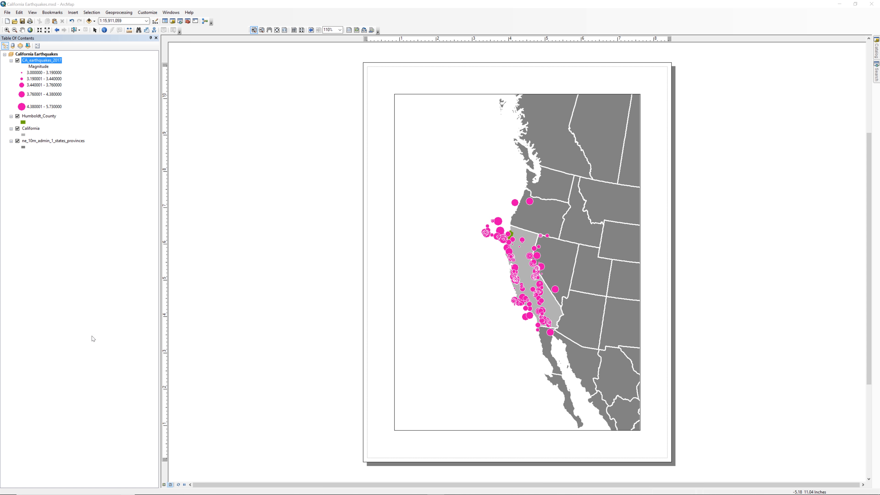
- Stop using the printer paper settings and set a custom map page size of 24 inches wide by 18 inches high
{"action": "left_click", "coordinate": [7, 13]}
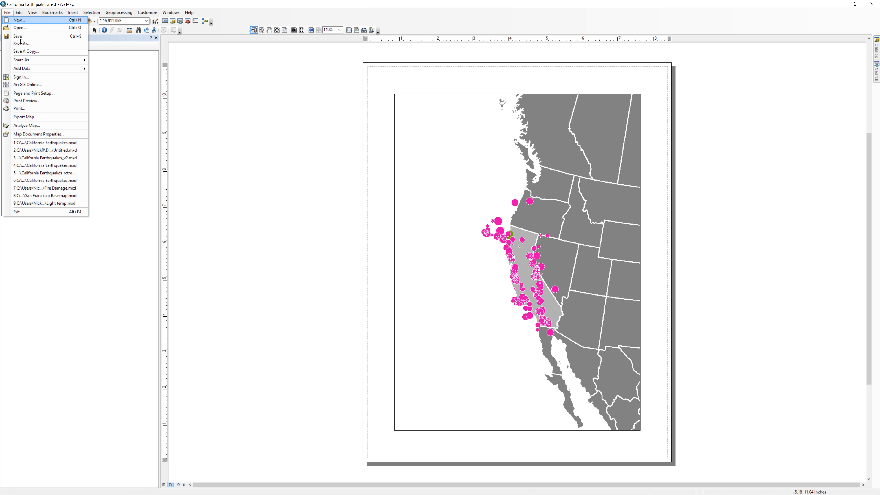
{"action": "left_click", "coordinate": [46, 94]}
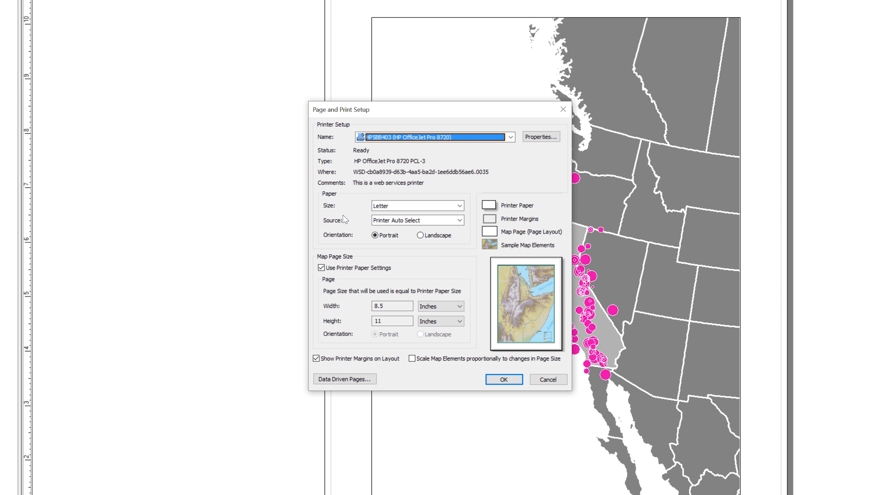
{"action": "left_click", "coordinate": [321, 268]}
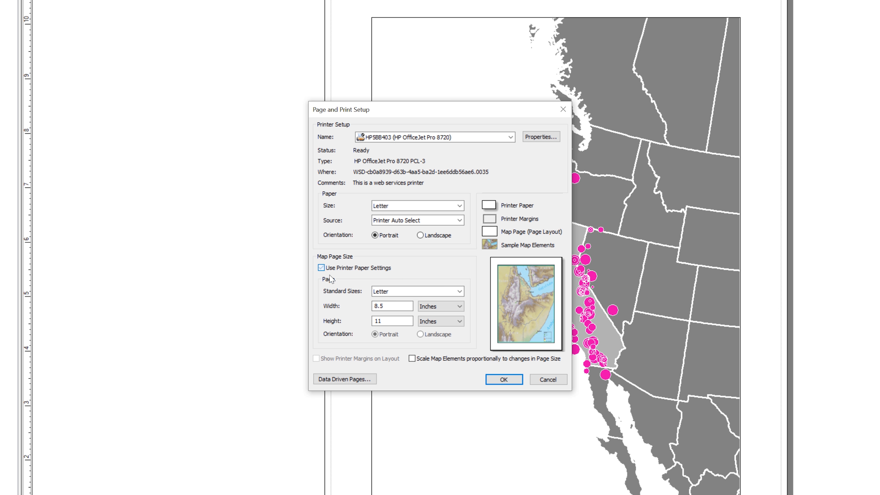
{"action": "double_click", "coordinate": [384, 305]}
{"action": "type", "text": "24"}
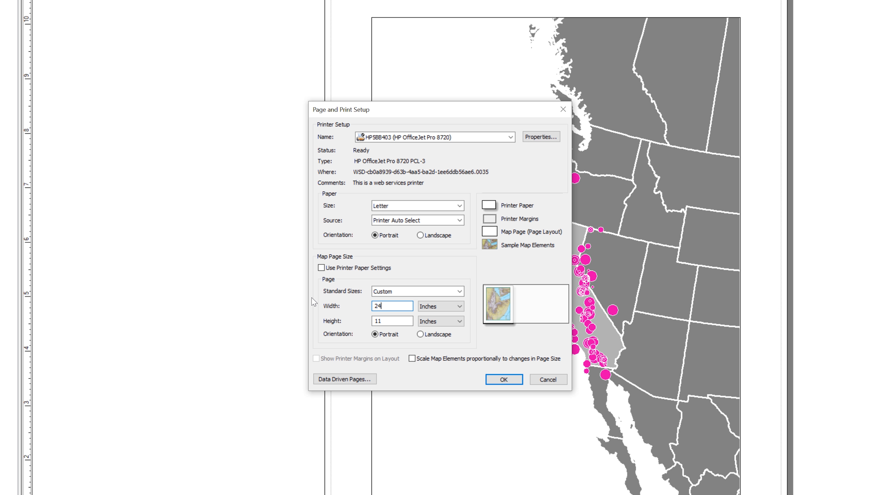
{"action": "double_click", "coordinate": [375, 320]}
{"action": "type", "text": "18"}
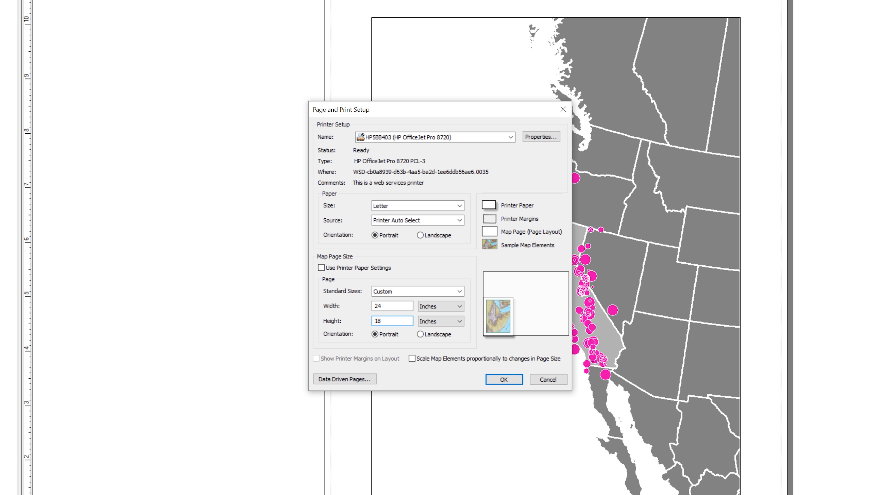
{"action": "left_click", "coordinate": [504, 380]}
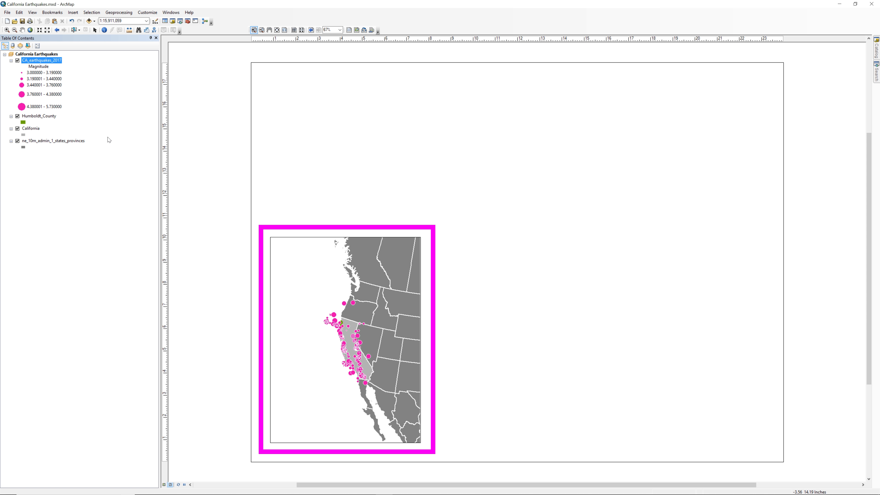
- Set the California Earthquakes data frame's size to 24 in wide and 18 in high
{"action": "right_click", "coordinate": [54, 54]}
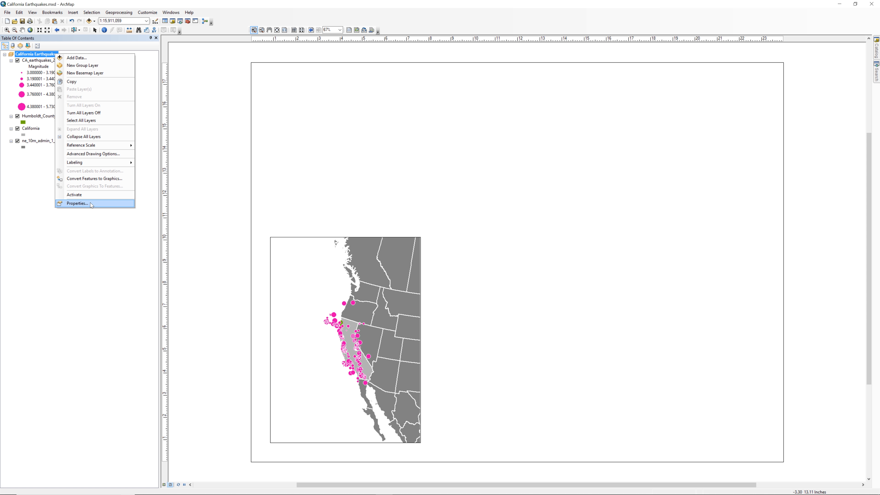
{"action": "left_click", "coordinate": [90, 203]}
{"action": "left_click", "coordinate": [499, 156]}
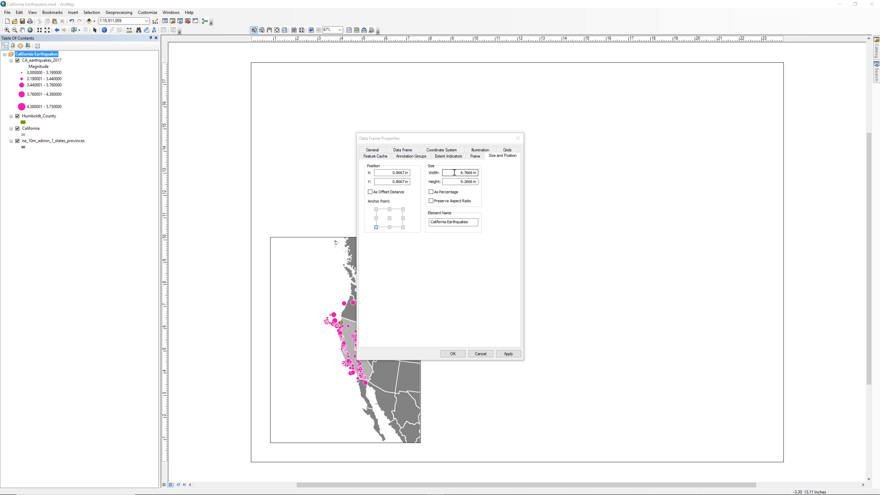
{"action": "left_click_drag", "start_coordinate": [456, 173], "coordinate": [527, 193]}
{"action": "type", "text": "24"}
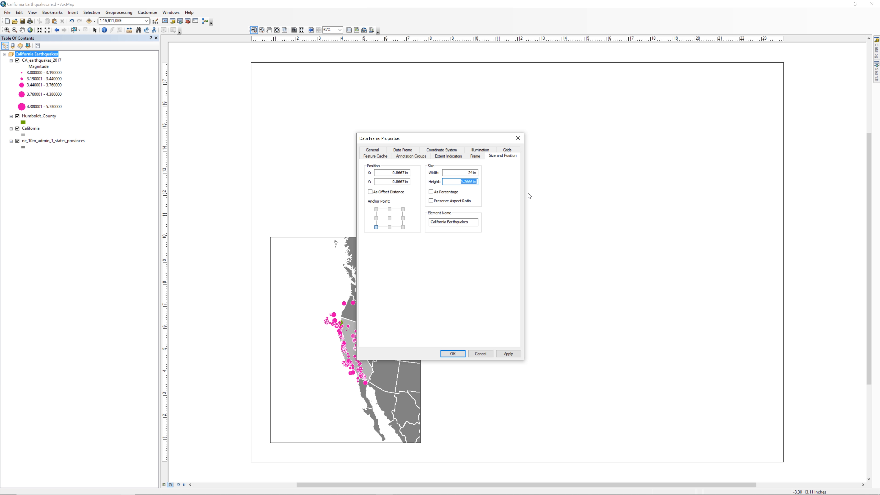
{"action": "type", "text": "18"}
- Set the data frame's X and Y position to 0 and apply the size and position
{"action": "left_click_drag", "start_coordinate": [385, 173], "coordinate": [450, 174]}
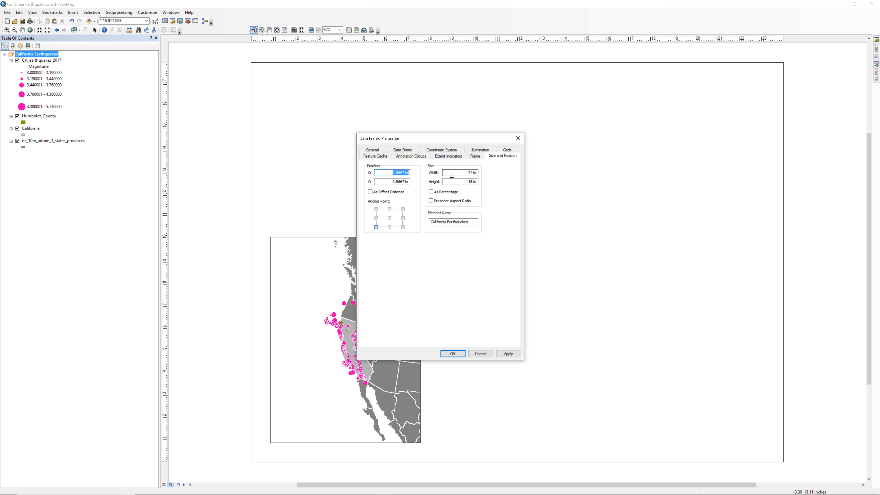
{"action": "type", "text": "0"}
{"action": "left_click_drag", "start_coordinate": [385, 181], "coordinate": [414, 183]}
{"action": "type", "text": "0"}
{"action": "left_click", "coordinate": [508, 354]}
- Give the data frame a 4.0 Point border in dark blue and apply it
{"action": "left_click", "coordinate": [475, 156]}
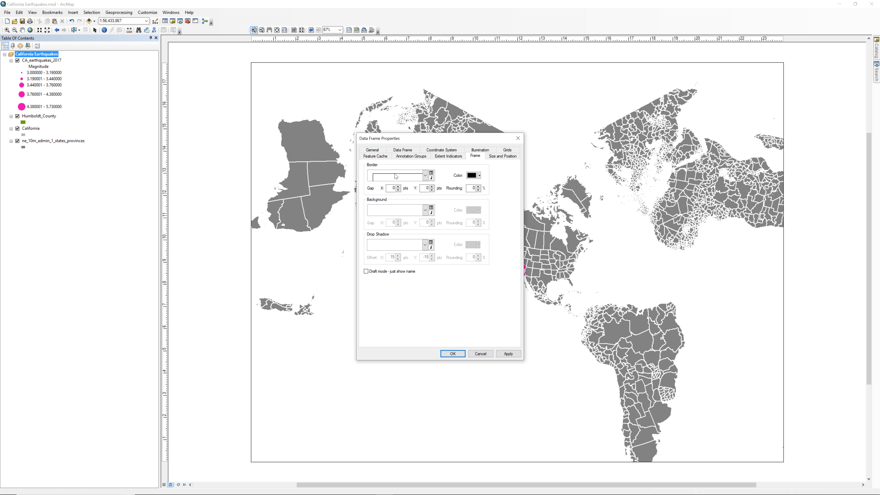
{"action": "left_click", "coordinate": [426, 177]}
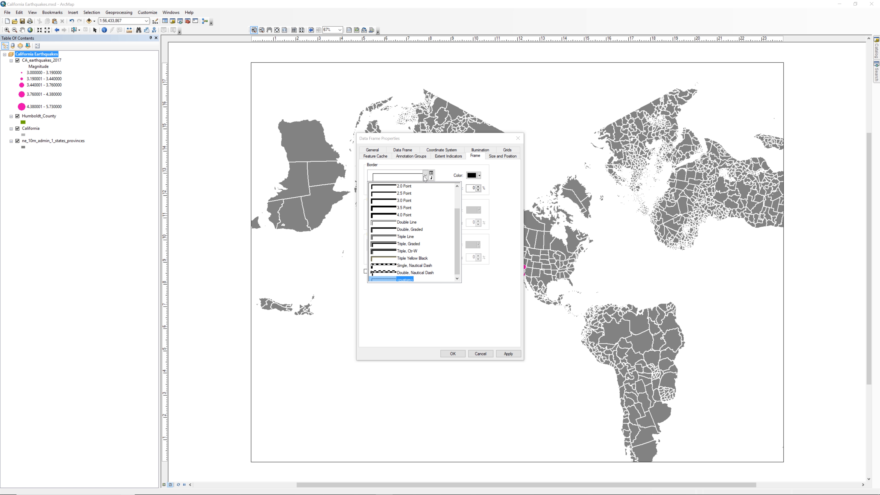
{"action": "left_click", "coordinate": [406, 215]}
{"action": "left_click", "coordinate": [479, 176]}
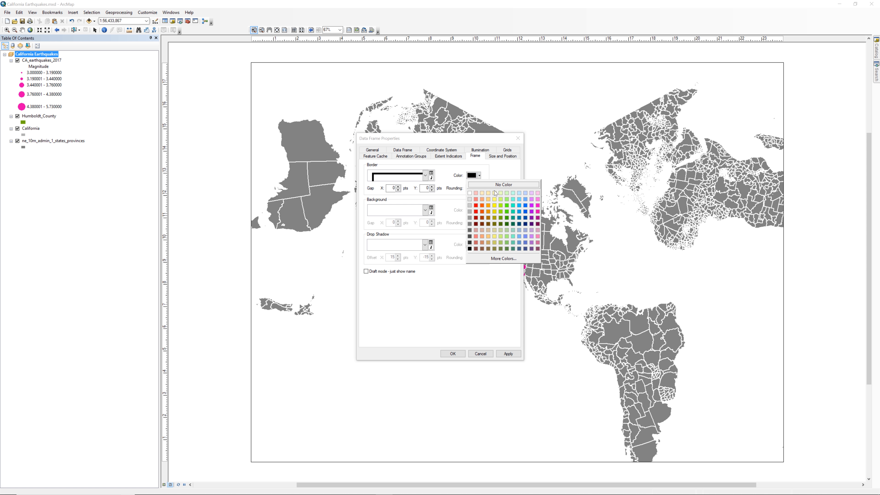
{"action": "left_click", "coordinate": [526, 223]}
{"action": "left_click", "coordinate": [509, 354]}
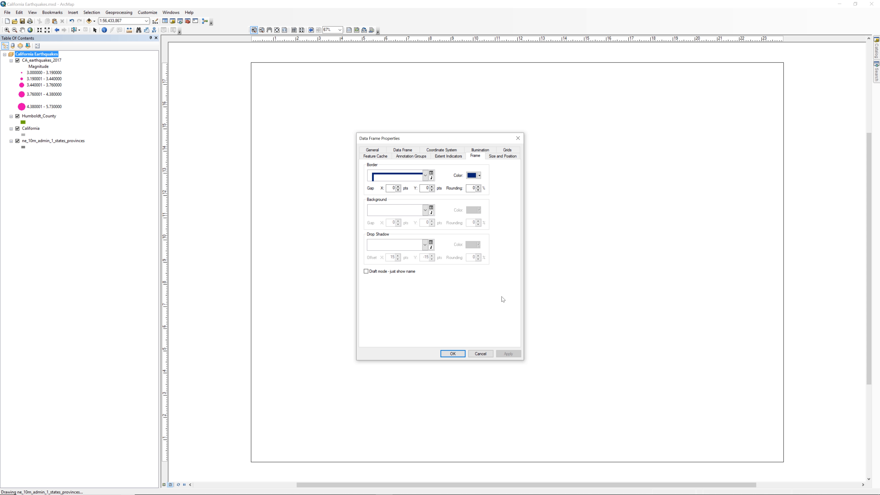
- Add a light blue background to the data frame and accept the data frame properties
{"action": "left_click", "coordinate": [425, 211]}
{"action": "left_click", "coordinate": [383, 229]}
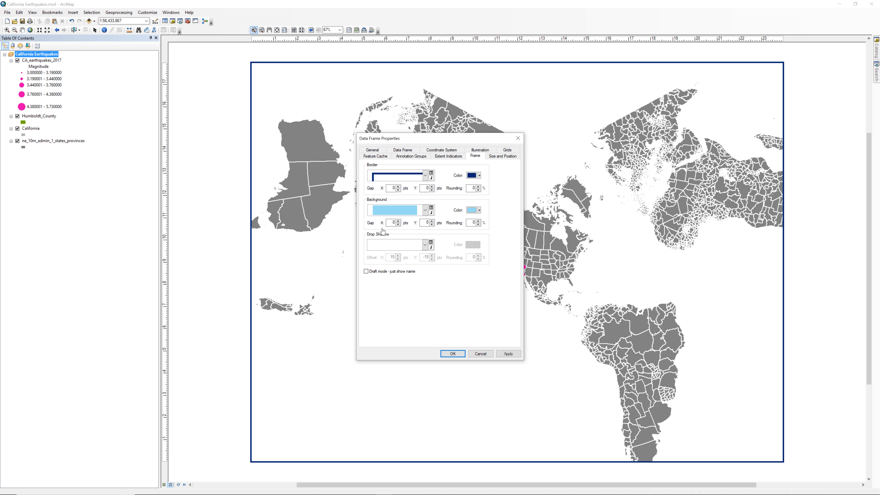
{"action": "left_click", "coordinate": [508, 354]}
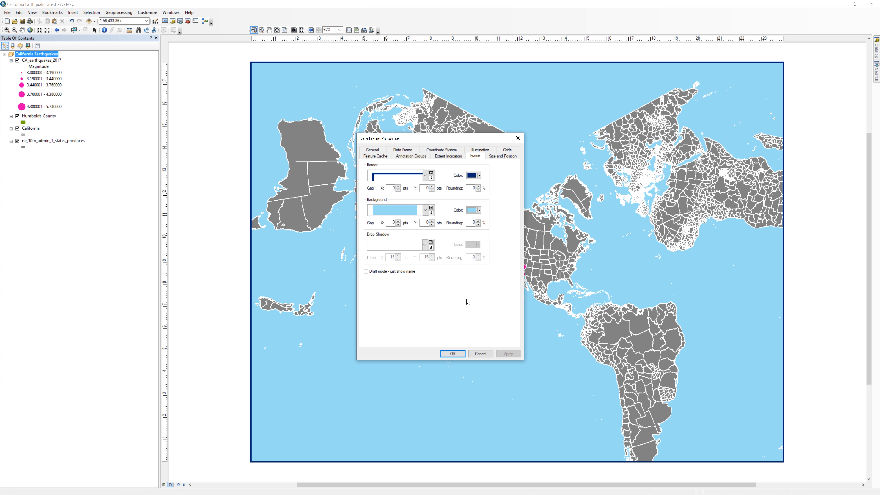
{"action": "left_click", "coordinate": [458, 353]}
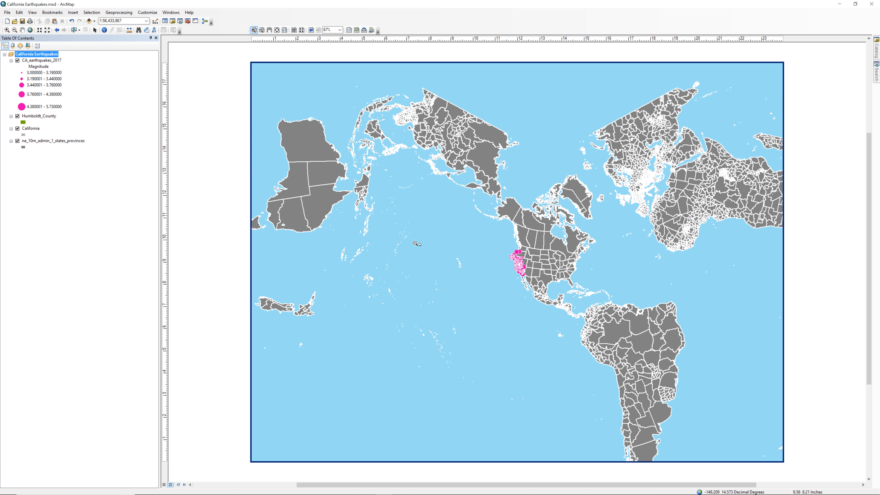
- Zoom the data frame to the extent of the CA_earthquakes_2017 layer
{"action": "right_click", "coordinate": [54, 61]}
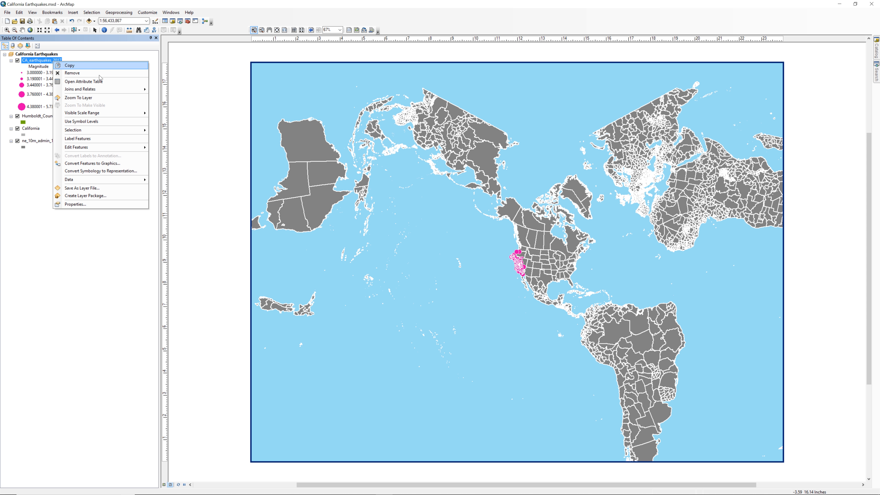
{"action": "left_click", "coordinate": [108, 99]}
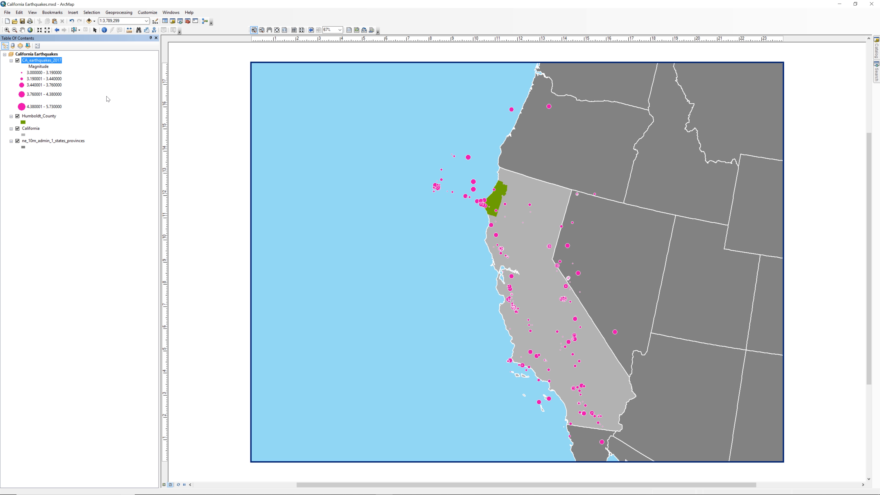